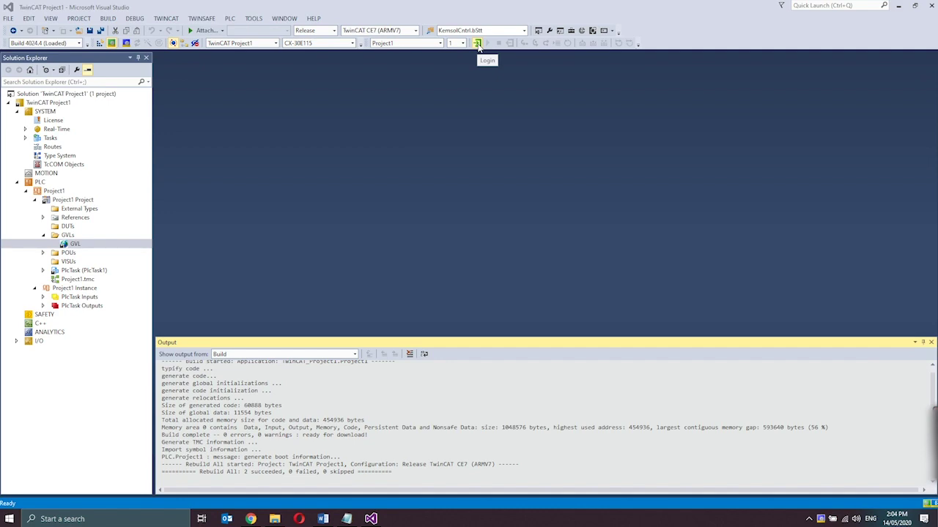
Step: Log in to the CX-30E115 target, create and download the missing Port_851 application, and open the GVL online view
{"action": "left_click", "coordinate": [476, 43]}
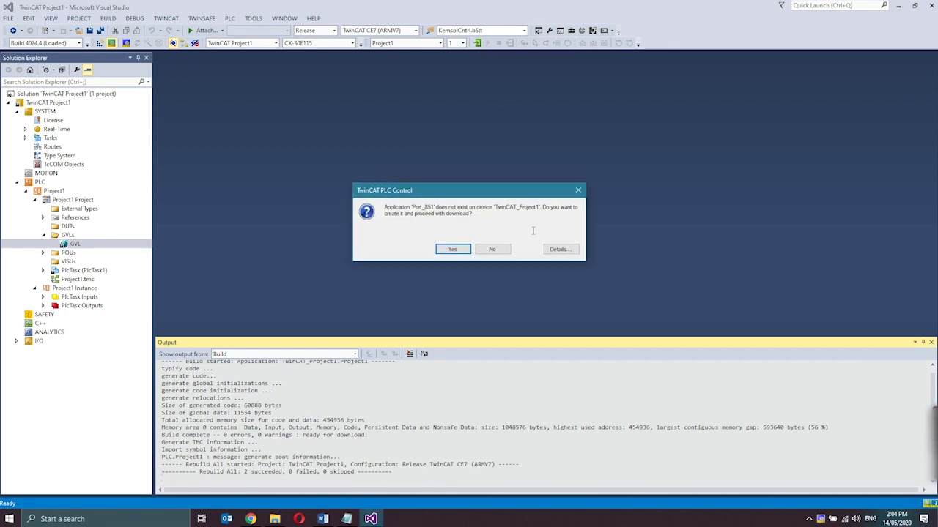
{"action": "left_click", "coordinate": [454, 250]}
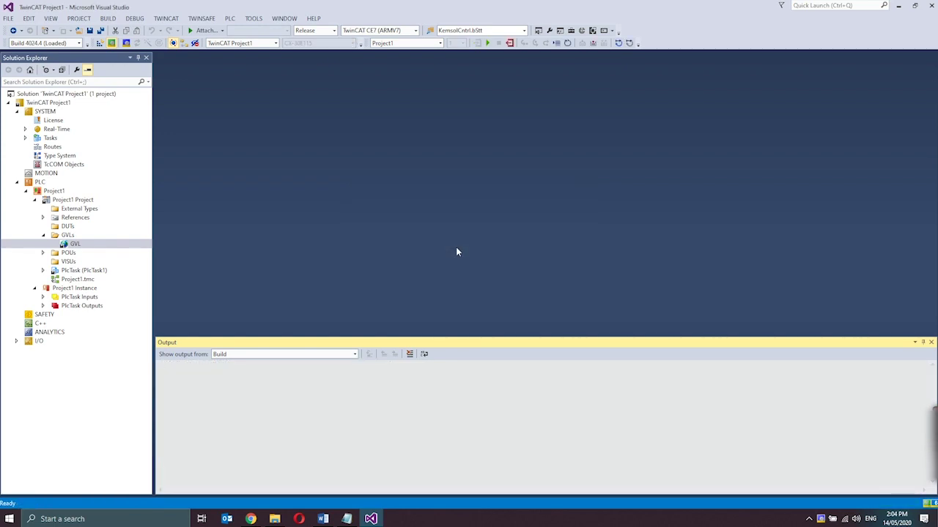
{"action": "left_click", "coordinate": [74, 244]}
{"action": "double_click", "coordinate": [73, 244]}
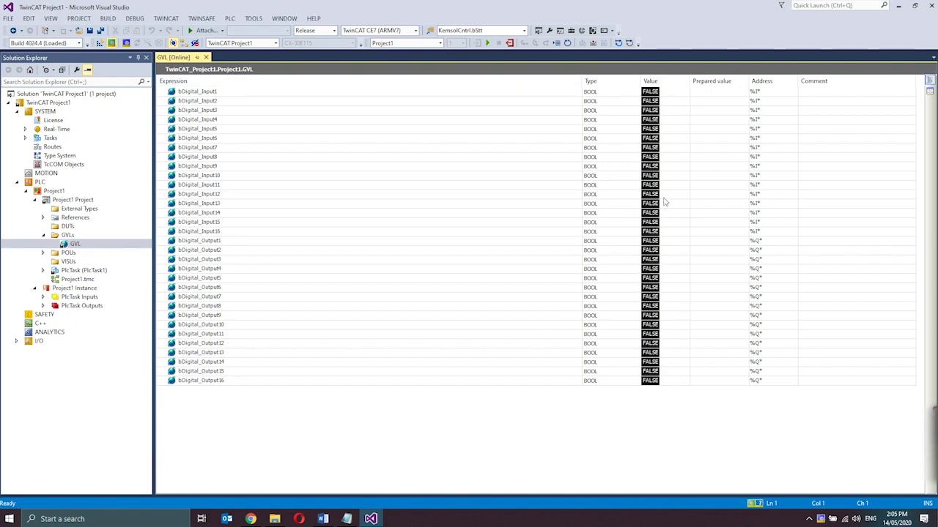
Step: Start the PLC program and log out of the target
{"action": "left_click", "coordinate": [488, 45]}
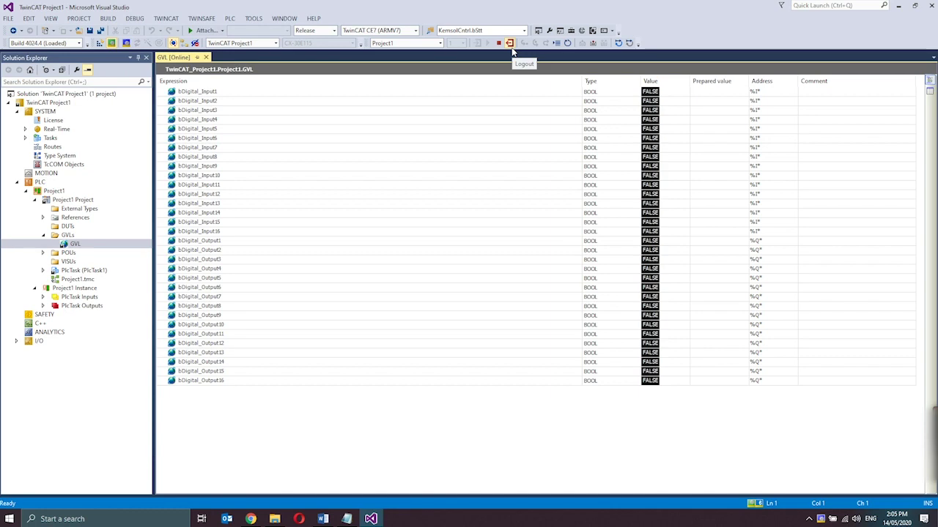
{"action": "left_click", "coordinate": [510, 44]}
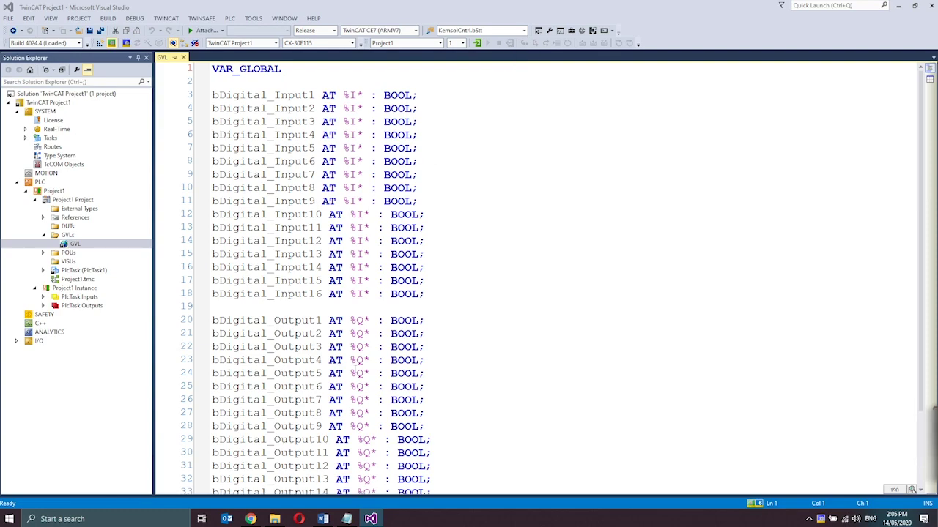
Step: Insert the comment line "(* Digital Inputs *)" above the bDigital_Input1 declaration in the GVL
{"action": "left_click", "coordinate": [285, 82]}
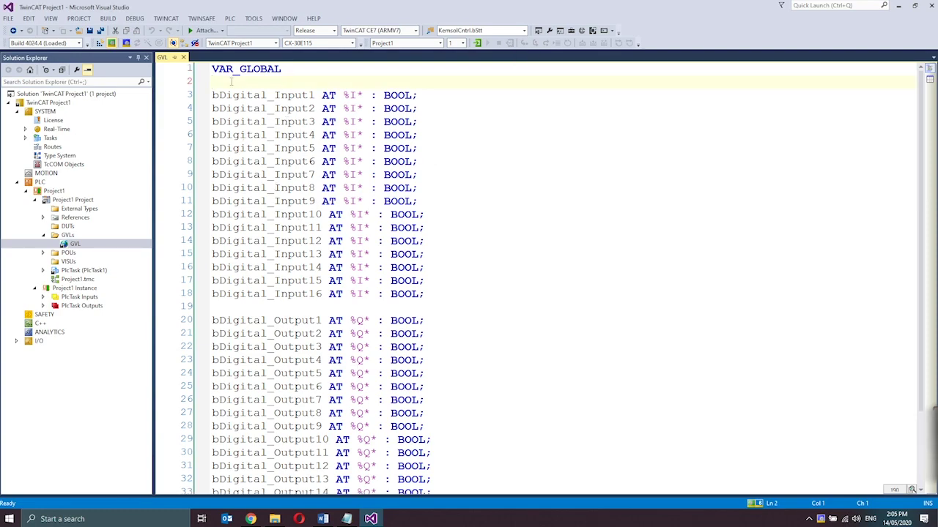
{"action": "key", "text": "Return"}
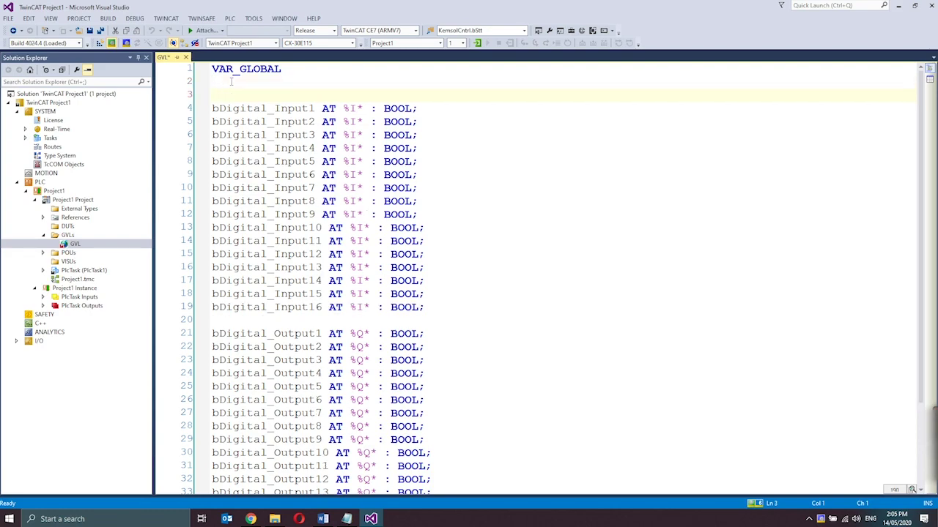
{"action": "type", "text": "(*"}
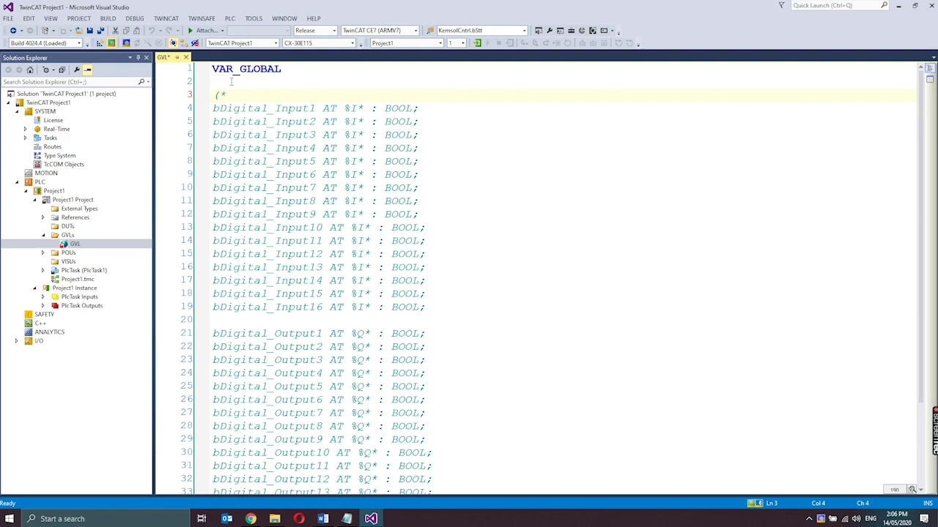
{"action": "type", "text": "Digital I"}
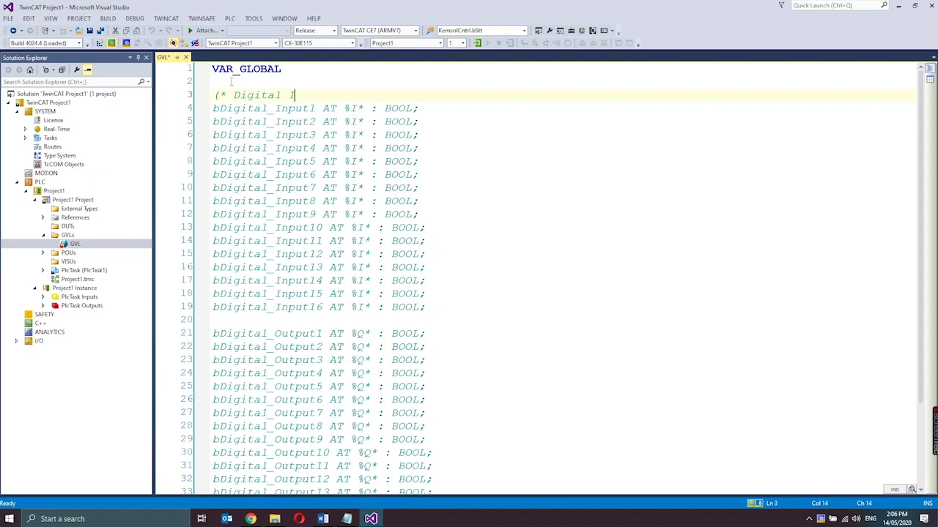
{"action": "type", "text": "nputs"}
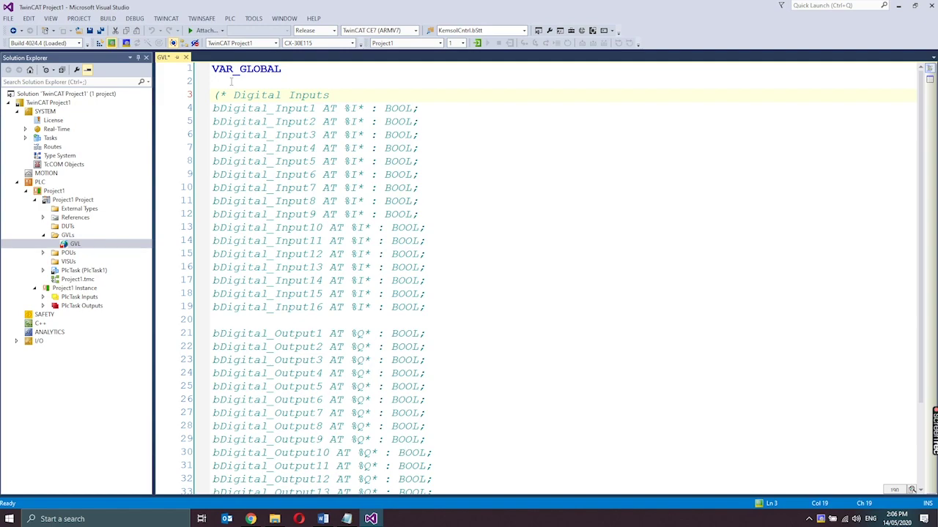
{"action": "type", "text": " *)"}
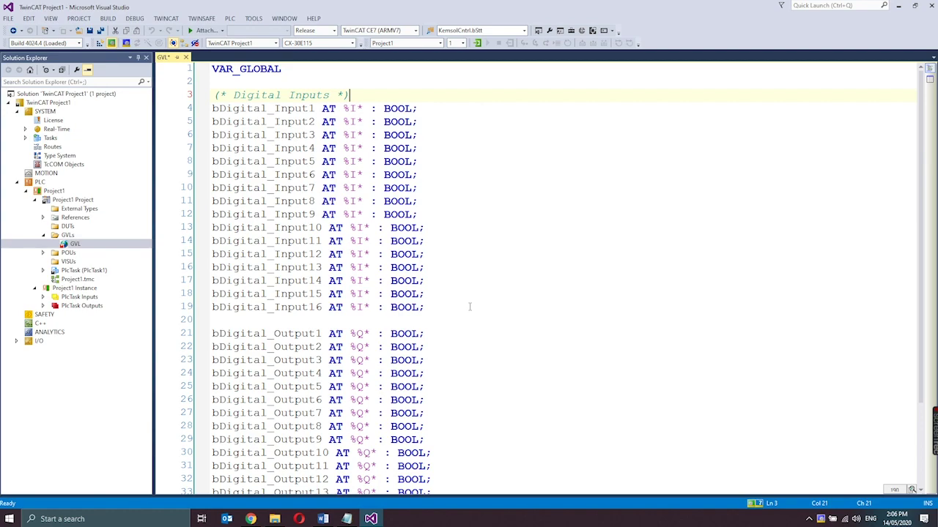
Step: Append the comment "//Spare Input" to the bDigital_Input16 declaration and rebuild the solution
{"action": "left_click", "coordinate": [470, 307]}
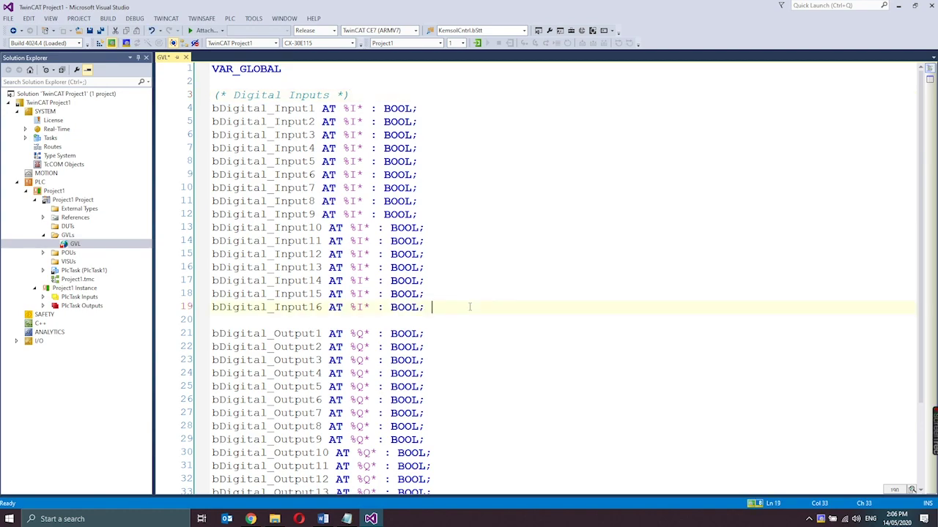
{"action": "type", "text": "//Spare Input"}
{"action": "left_click", "coordinate": [108, 18]}
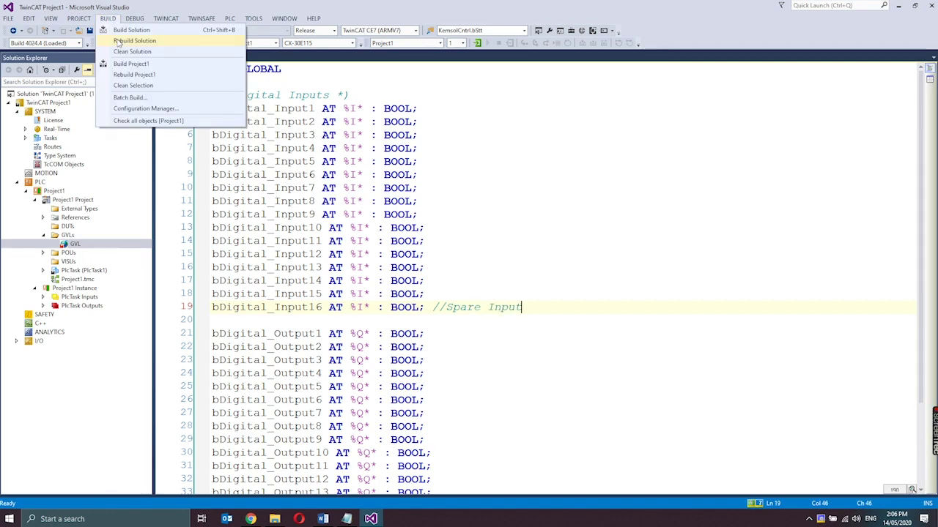
{"action": "left_click", "coordinate": [117, 41]}
{"action": "scroll", "coordinate": [341, 215], "scroll_direction": "down", "scroll_amount": 2}
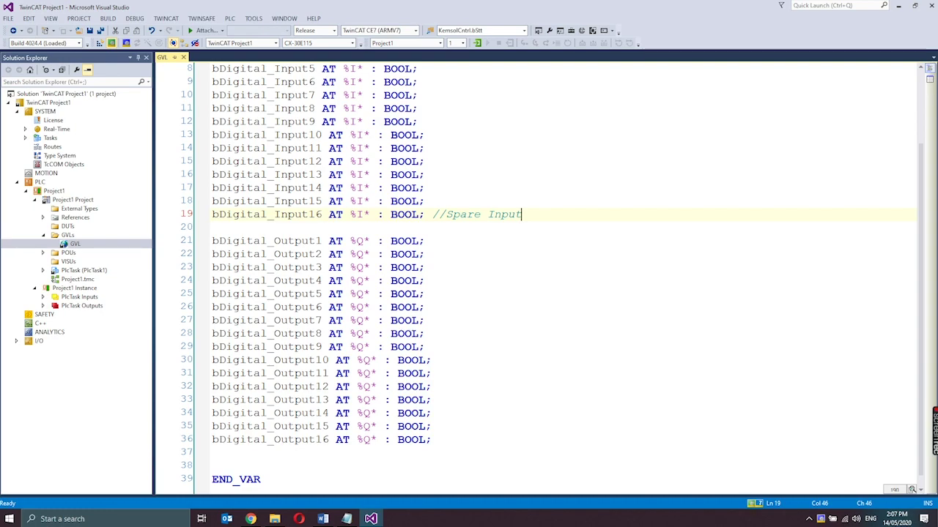
{"action": "scroll", "coordinate": [364, 320], "scroll_direction": "up", "scroll_amount": 1}
{"action": "scroll", "coordinate": [364, 315], "scroll_direction": "up", "scroll_amount": 2}
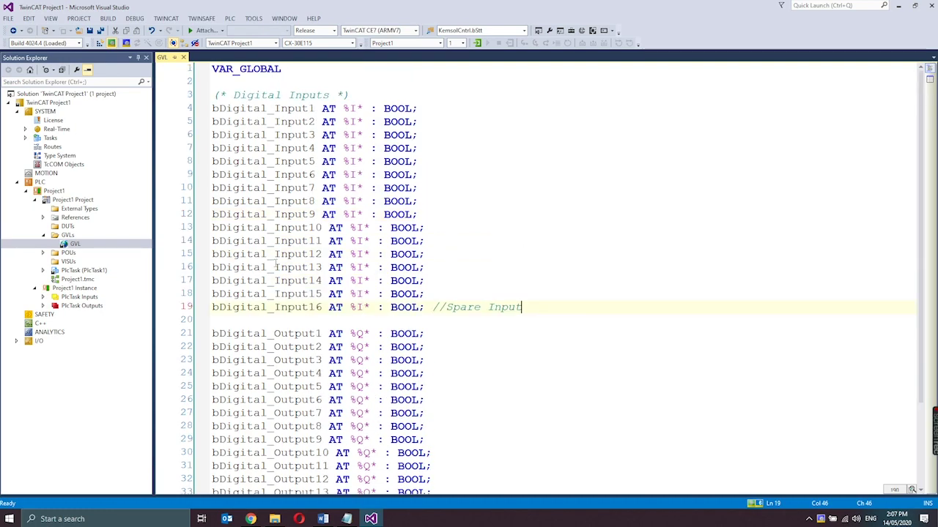
{"action": "scroll", "coordinate": [352, 312], "scroll_direction": "down", "scroll_amount": 3}
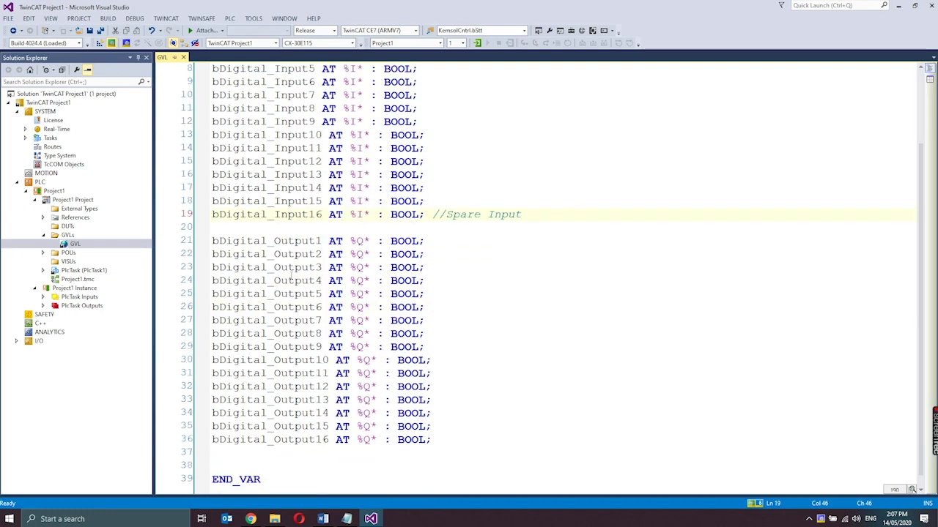
Step: Expand the I/O devices through Device 1 (EtherCAT) and Term 1 (EK1200), and open Term 2 (EL1809)
{"action": "left_click", "coordinate": [32, 344]}
{"action": "left_click", "coordinate": [18, 343]}
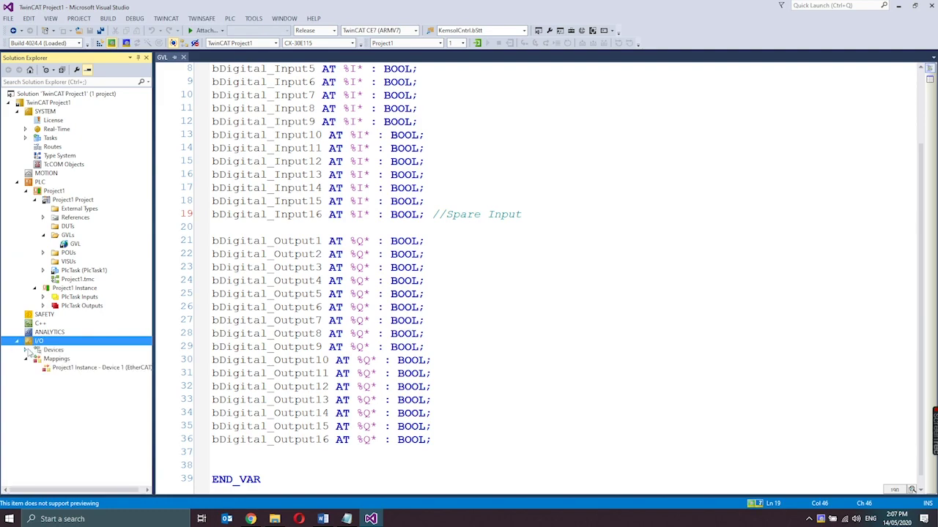
{"action": "left_click", "coordinate": [26, 350]}
{"action": "left_click", "coordinate": [58, 359]}
{"action": "left_click", "coordinate": [35, 359]}
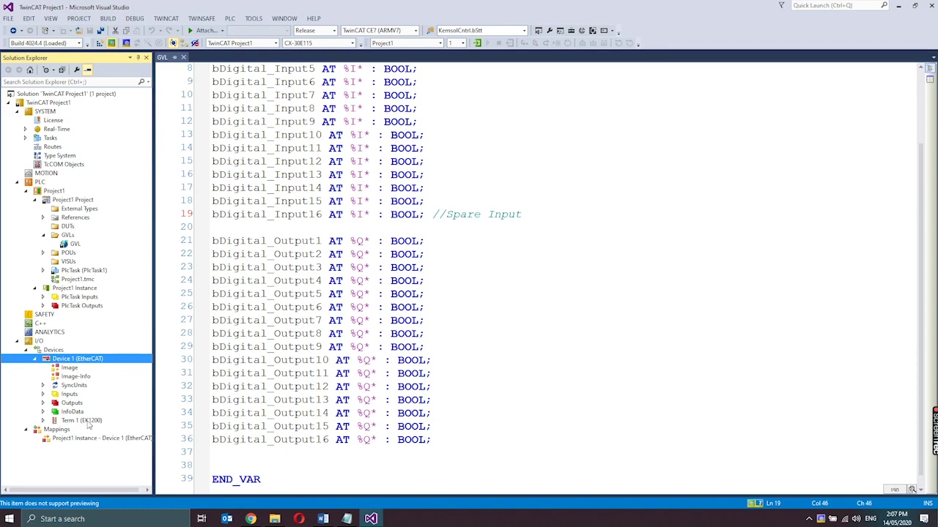
{"action": "left_click", "coordinate": [82, 421]}
{"action": "left_click", "coordinate": [43, 421]}
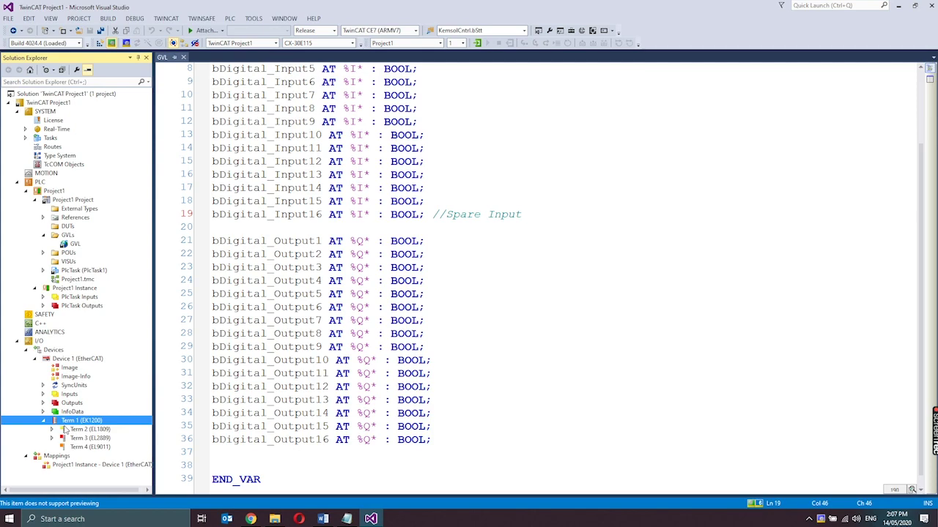
{"action": "double_click", "coordinate": [76, 430]}
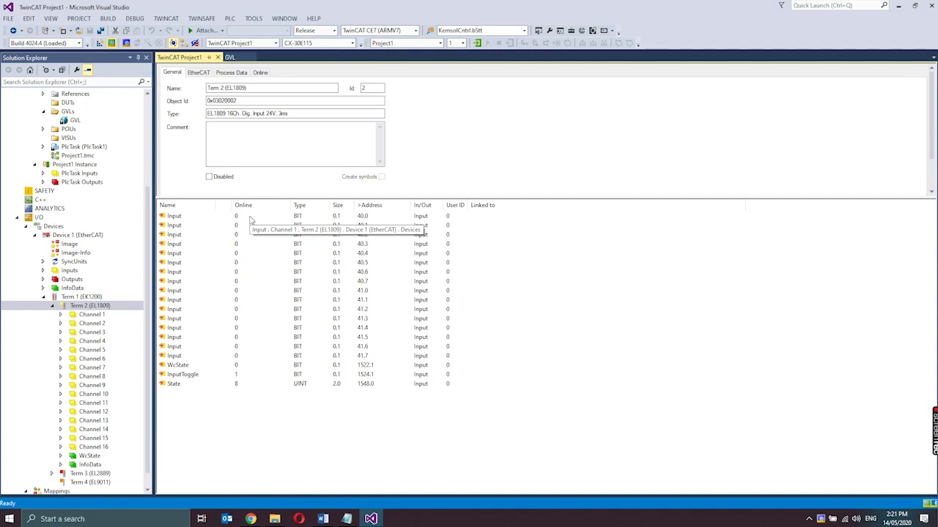
Step: Link the EL1809 input at address 40.0 to GVL.bDigital_Input1
{"action": "left_click", "coordinate": [249, 219]}
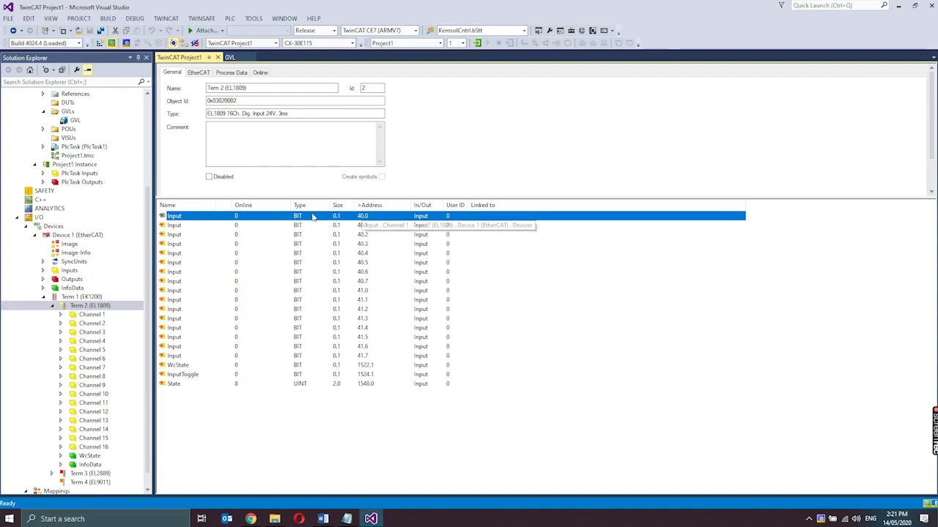
{"action": "double_click", "coordinate": [244, 219]}
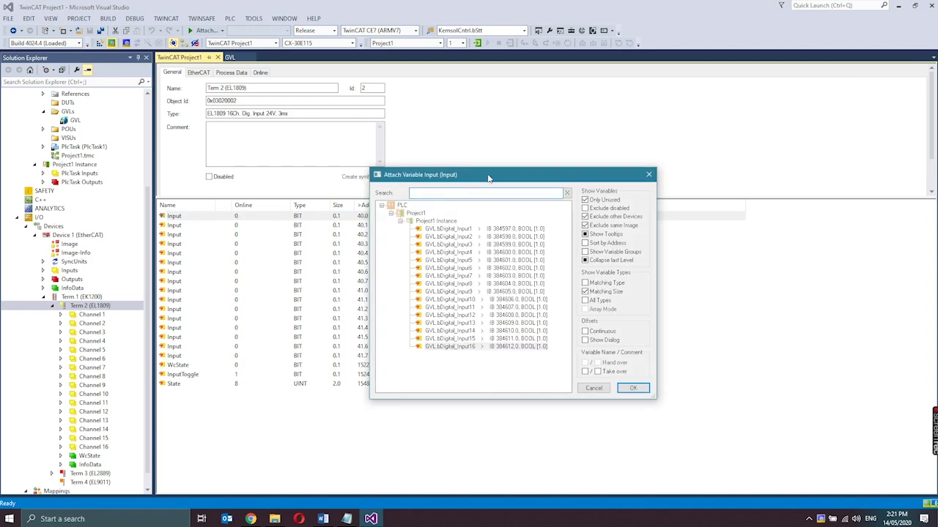
{"action": "left_click_drag", "start_coordinate": [487, 179], "coordinate": [458, 181]}
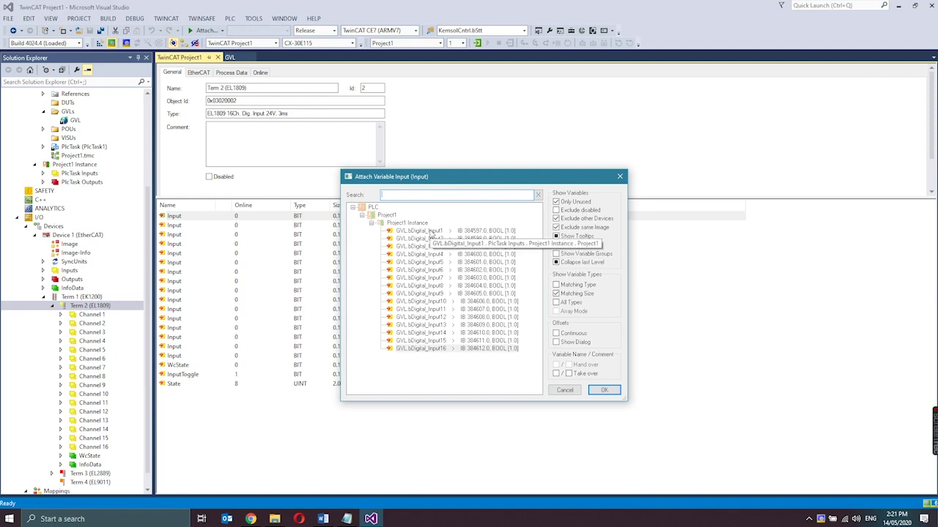
{"action": "left_click", "coordinate": [432, 233]}
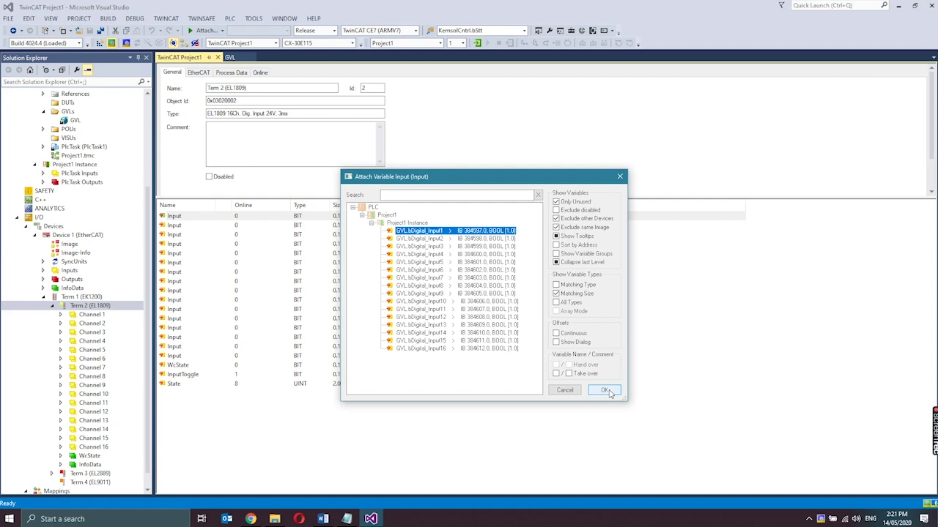
{"action": "left_click", "coordinate": [605, 390]}
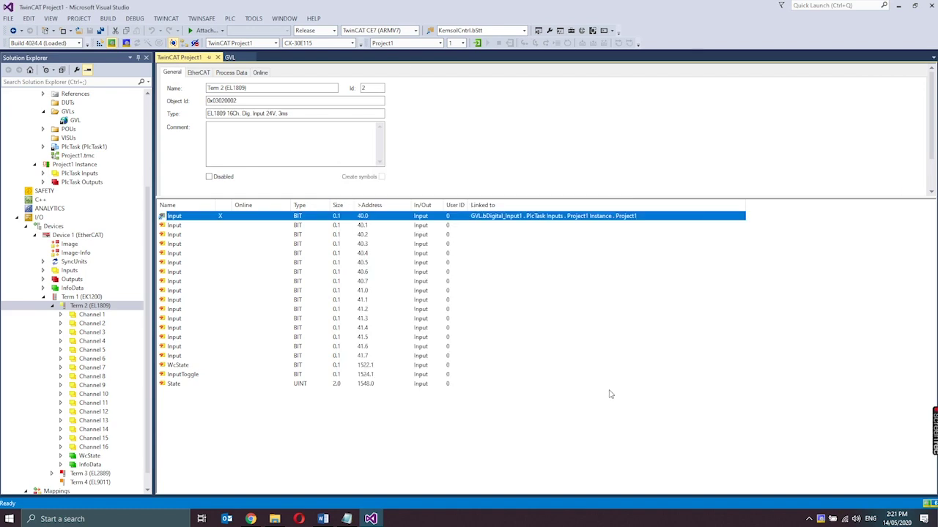
Step: Link the EL1809 inputs at addresses 40.1 and 40.2 to GVL.bDigital_Input2 and GVL.bDigital_Input3
{"action": "left_click", "coordinate": [620, 236]}
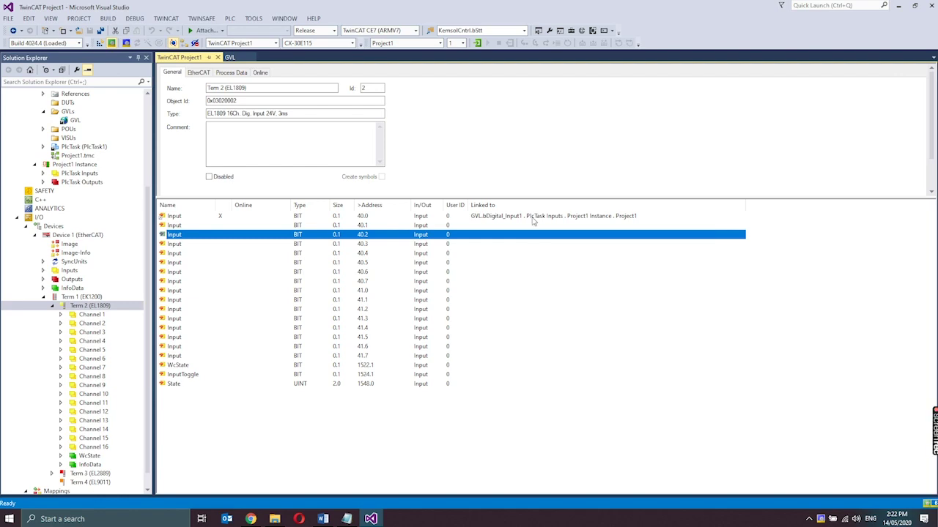
{"action": "left_click", "coordinate": [256, 228]}
{"action": "double_click", "coordinate": [256, 228]}
{"action": "left_click", "coordinate": [432, 231]}
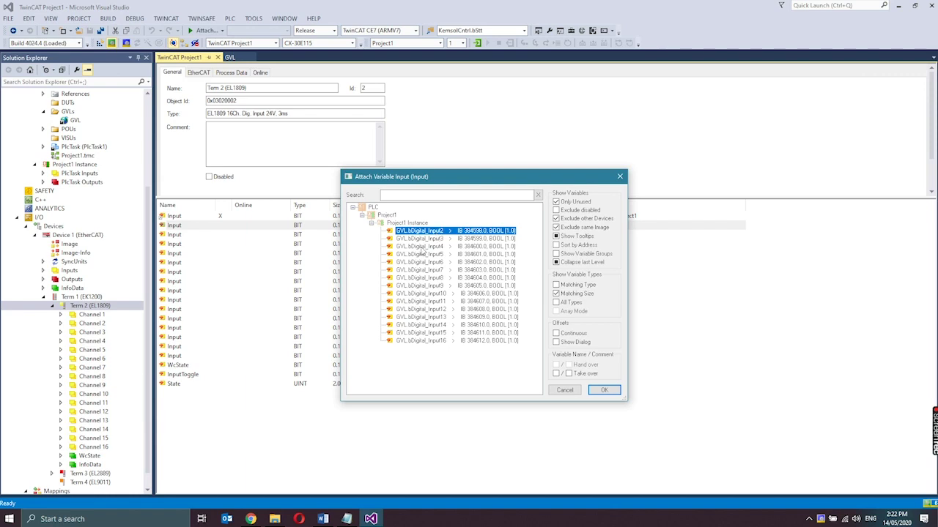
{"action": "key", "text": "Return"}
{"action": "left_click", "coordinate": [246, 236]}
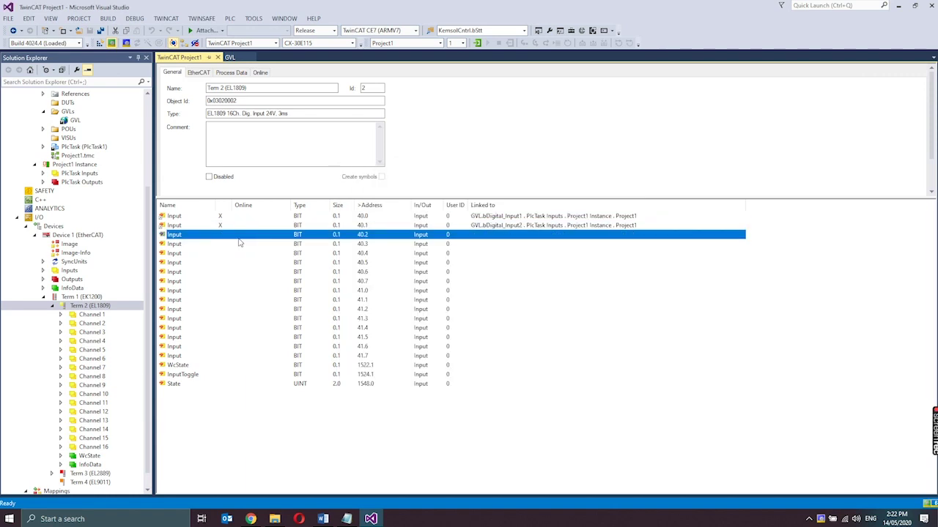
{"action": "double_click", "coordinate": [238, 239]}
{"action": "left_click", "coordinate": [436, 231]}
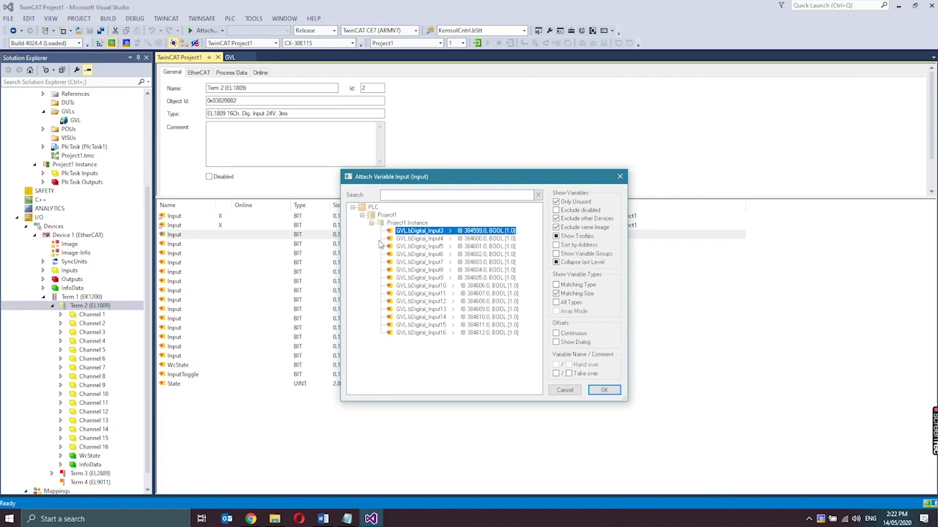
{"action": "key", "text": "Return"}
Step: Link the EL1809 inputs at addresses 40.3 through 40.6 to GVL.bDigital_Input4 through GVL.bDigital_Input7, in order
{"action": "double_click", "coordinate": [220, 245]}
{"action": "key", "text": "Return"}
{"action": "double_click", "coordinate": [215, 254]}
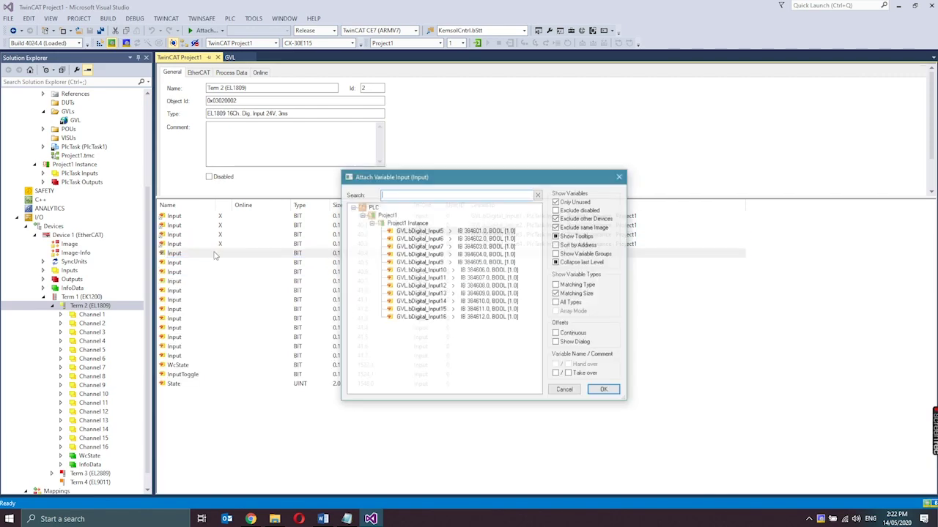
{"action": "key", "text": "Return"}
{"action": "double_click", "coordinate": [212, 263]}
{"action": "key", "text": "Return"}
{"action": "double_click", "coordinate": [209, 272]}
{"action": "key", "text": "Return"}
Step: Link the EL1809 inputs at addresses 40.7 through 41.2 to GVL.bDigital_Input8 through GVL.bDigital_Input11, in order
{"action": "left_click", "coordinate": [206, 282]}
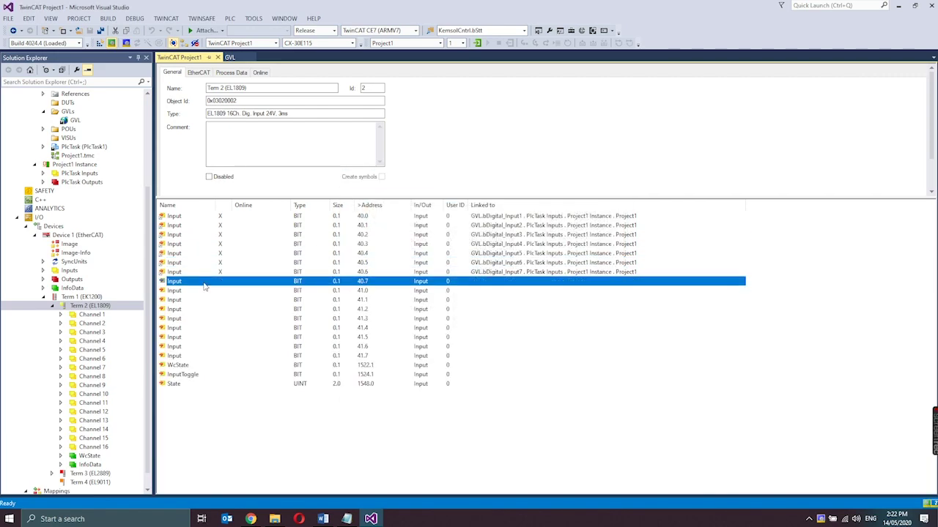
{"action": "double_click", "coordinate": [205, 282]}
{"action": "key", "text": "Return"}
{"action": "double_click", "coordinate": [202, 290]}
{"action": "key", "text": "Return"}
{"action": "left_click", "coordinate": [199, 299]}
{"action": "double_click", "coordinate": [200, 299]}
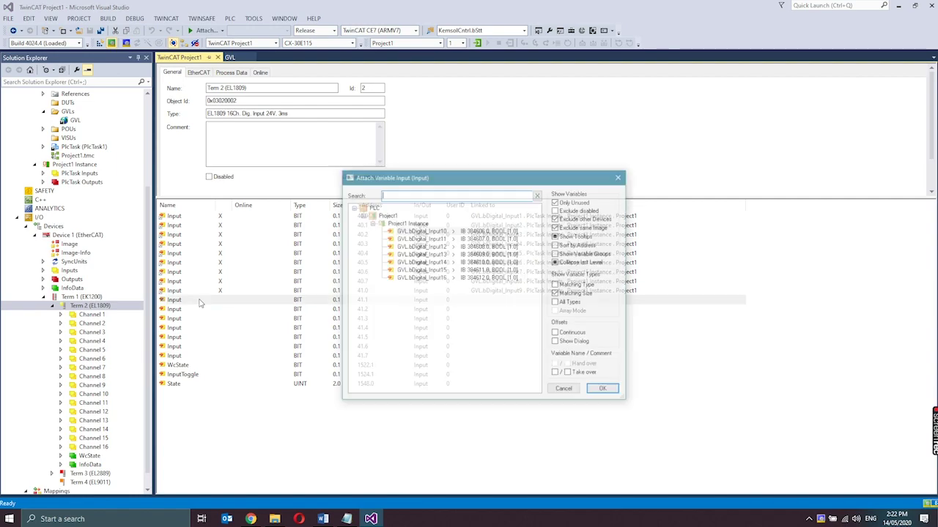
{"action": "key", "text": "Return"}
{"action": "left_click", "coordinate": [197, 309]}
{"action": "double_click", "coordinate": [197, 309]}
{"action": "key", "text": "Return"}
Step: Link the EL1809 inputs at addresses 41.3 through 41.5 to GVL.bDigital_Input12 through GVL.bDigital_Input14, in order
{"action": "left_click", "coordinate": [195, 318]}
{"action": "double_click", "coordinate": [195, 319]}
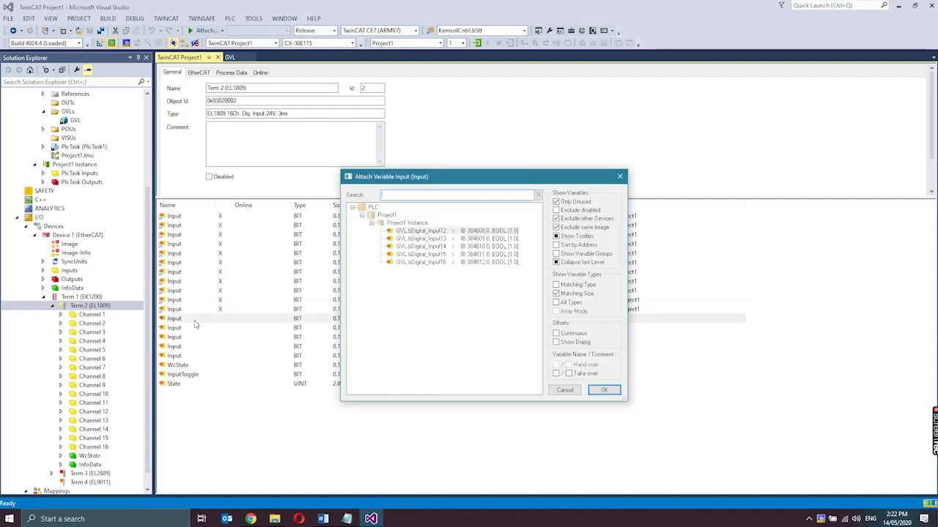
{"action": "key", "text": "Return"}
{"action": "left_click", "coordinate": [195, 328]}
{"action": "double_click", "coordinate": [195, 327]}
{"action": "key", "text": "Return"}
{"action": "left_click", "coordinate": [194, 337]}
{"action": "double_click", "coordinate": [194, 337]}
{"action": "key", "text": "Return"}
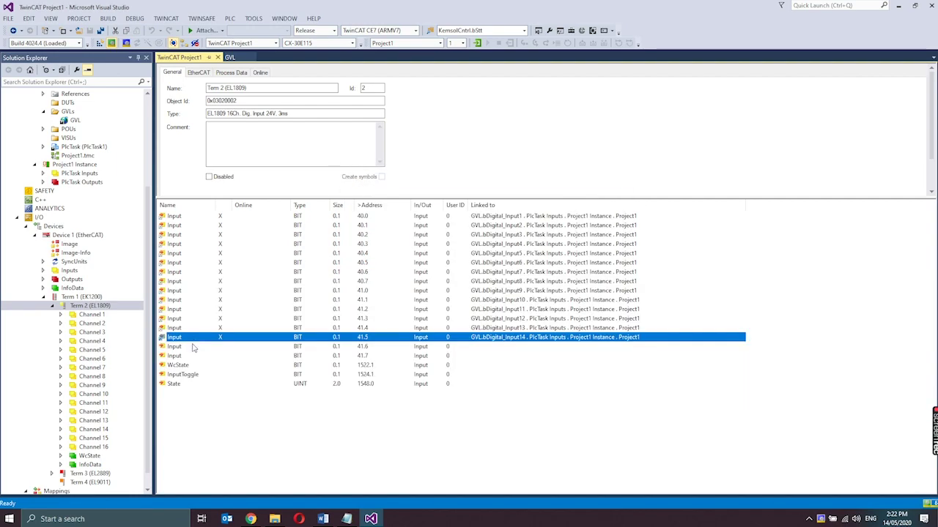
Step: Link the EL1809 inputs at addresses 41.6 and 41.7 to GVL.bDigital_Input15 and GVL.bDigital_Input16
{"action": "left_click", "coordinate": [195, 347]}
{"action": "double_click", "coordinate": [194, 346]}
{"action": "key", "text": "Return"}
{"action": "left_click", "coordinate": [194, 356]}
{"action": "double_click", "coordinate": [194, 356]}
{"action": "key", "text": "Return"}
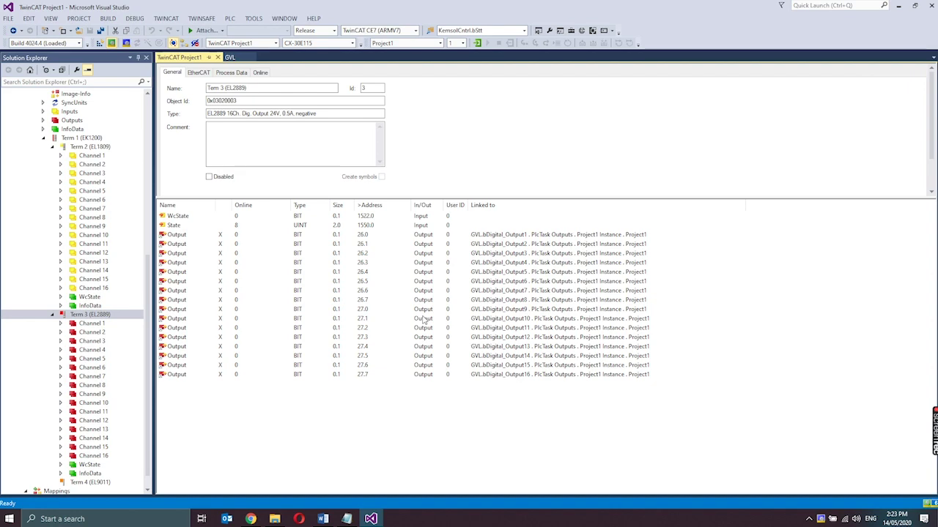
Step: Activate the TwinCAT Project1 configuration on target CX-30E115, restart the TwinCAT system in Run Mode, and dismiss the error list
{"action": "left_click", "coordinate": [100, 43]}
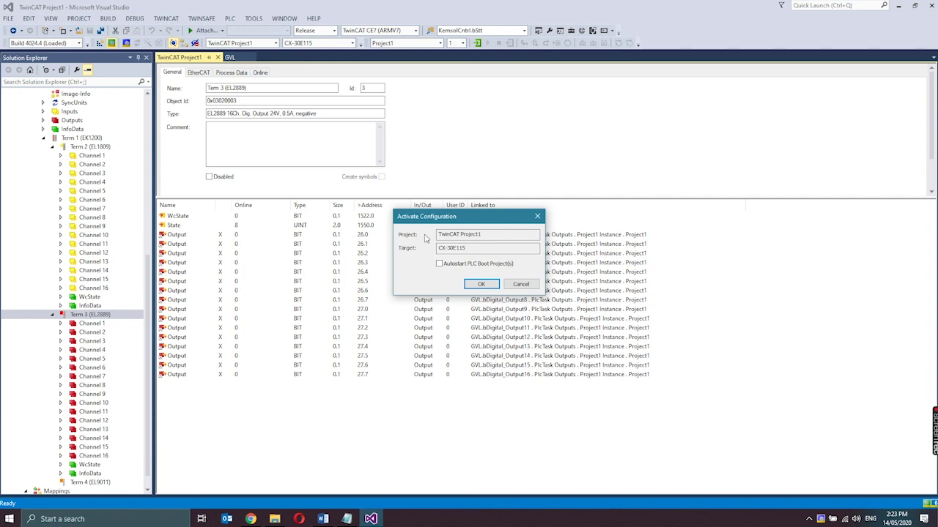
{"action": "left_click", "coordinate": [477, 284]}
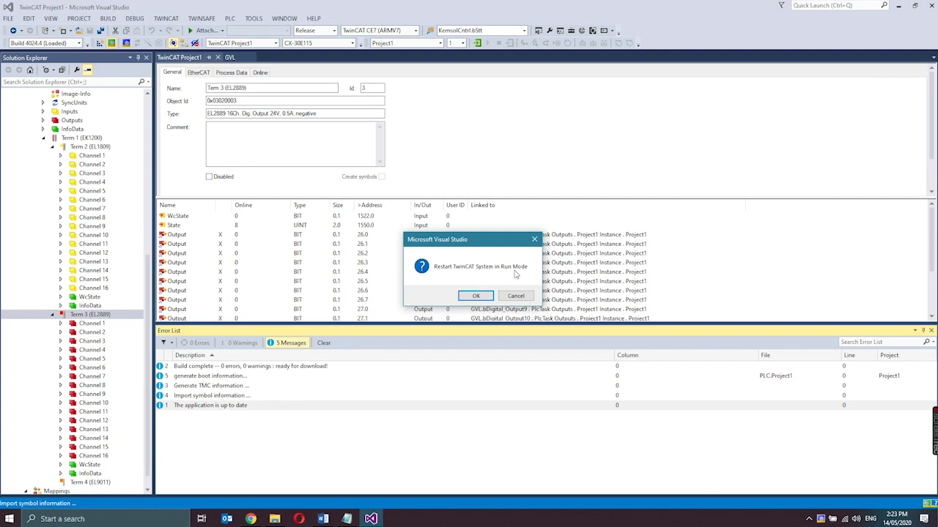
{"action": "left_click", "coordinate": [477, 296]}
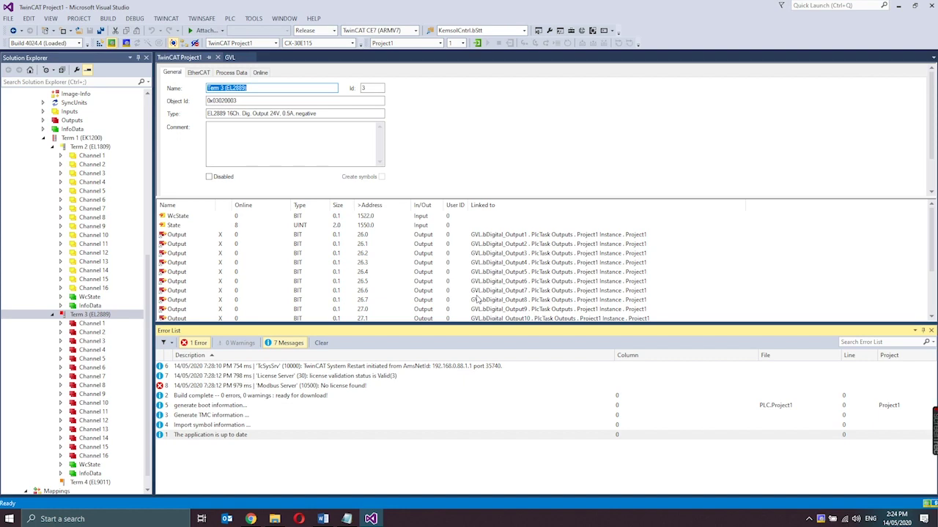
{"action": "left_click", "coordinate": [930, 331]}
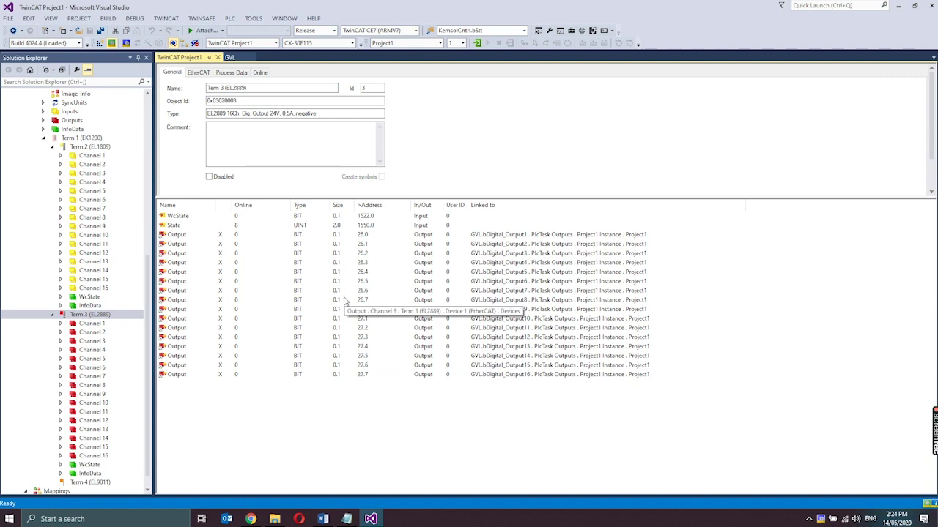
Step: Save the TwinCAT project with its linked I/O variables
{"action": "left_click", "coordinate": [108, 18]}
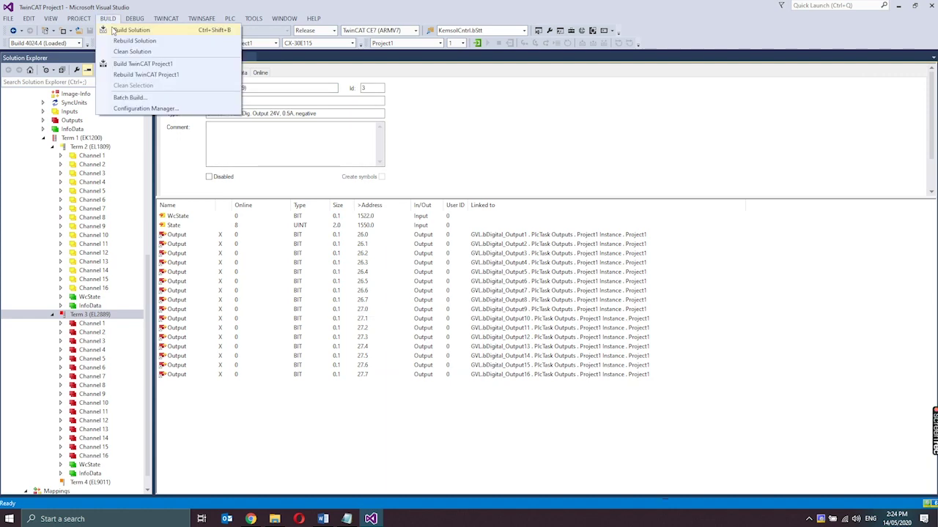
{"action": "left_click", "coordinate": [108, 19]}
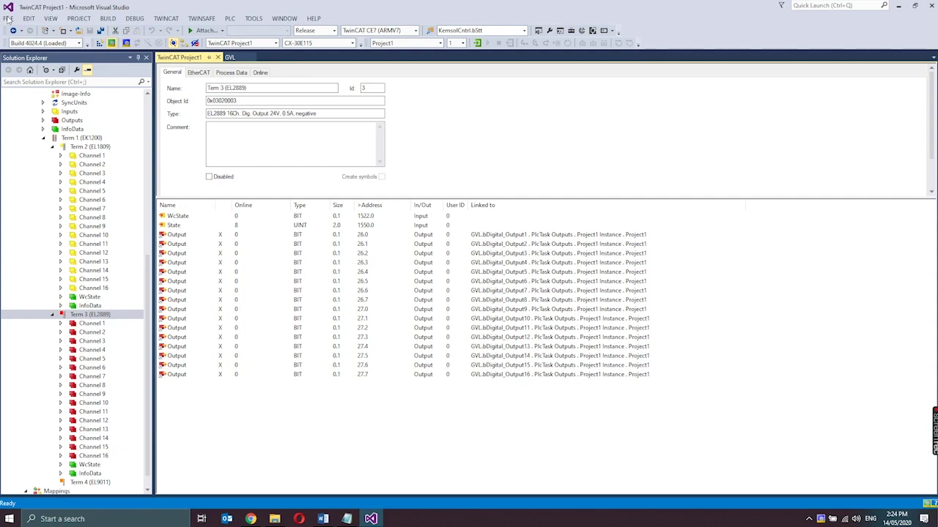
{"action": "left_click", "coordinate": [7, 18]}
{"action": "left_click", "coordinate": [40, 130]}
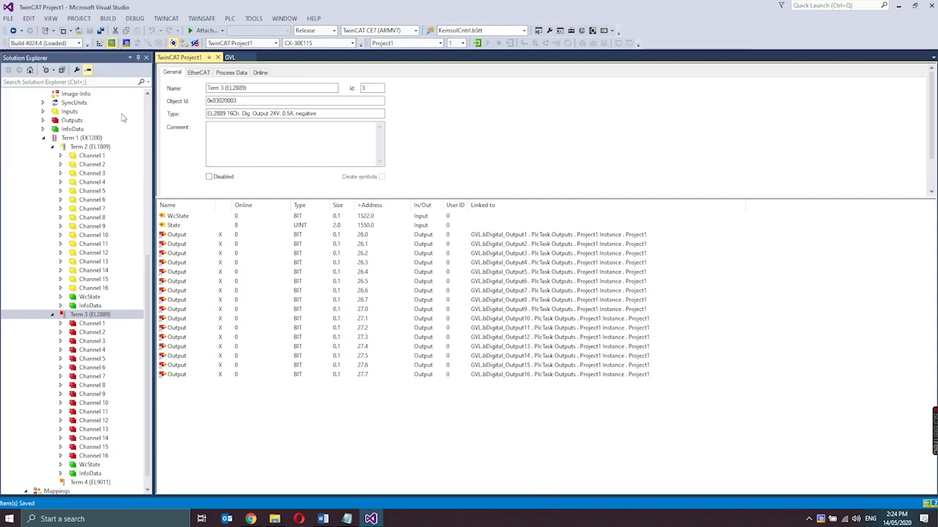